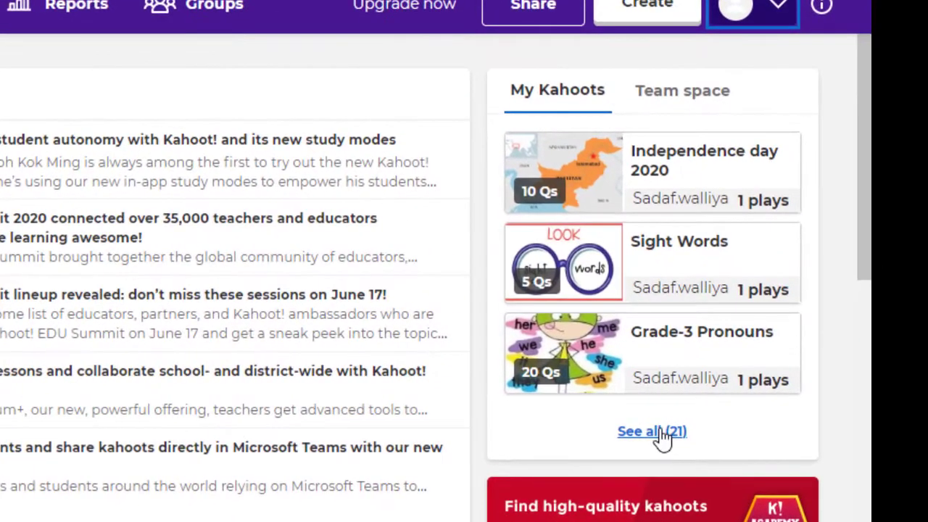
Step: Open the Sight Words kahoot from the full list of own kahoots and choose to assign it for self-paced learning
left_click(662, 433)
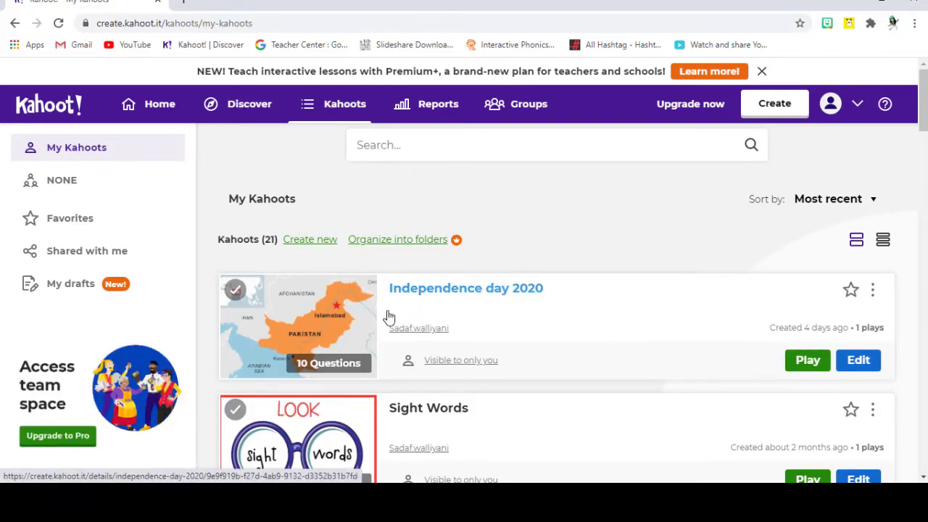
scroll(474, 309, "down", 3)
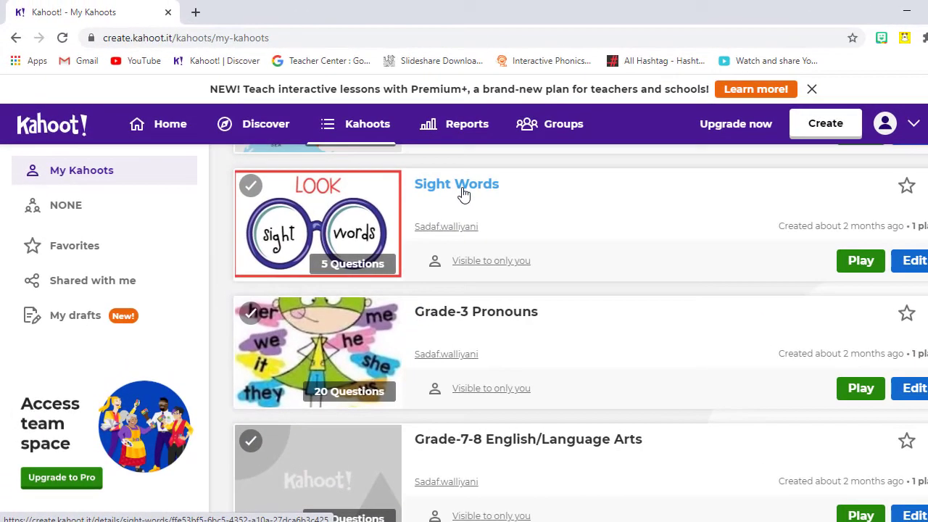
left_click(464, 194)
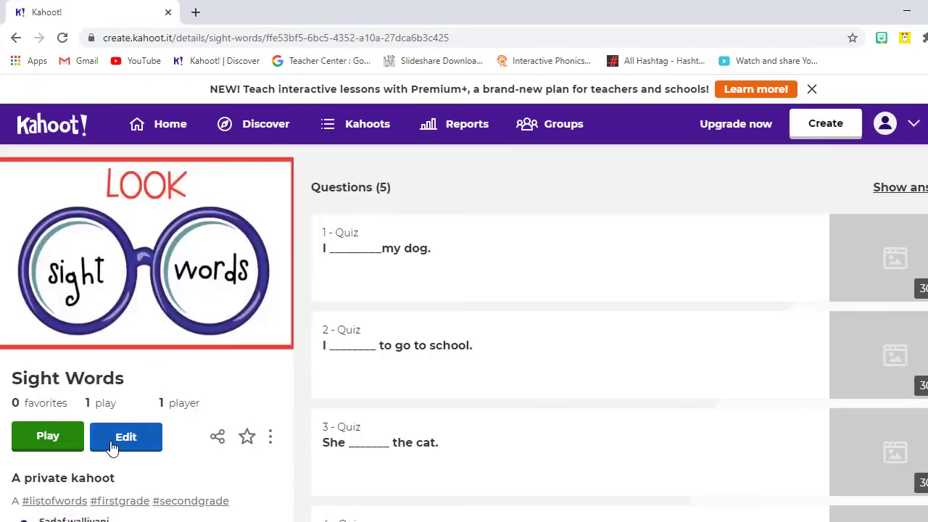
left_click(48, 438)
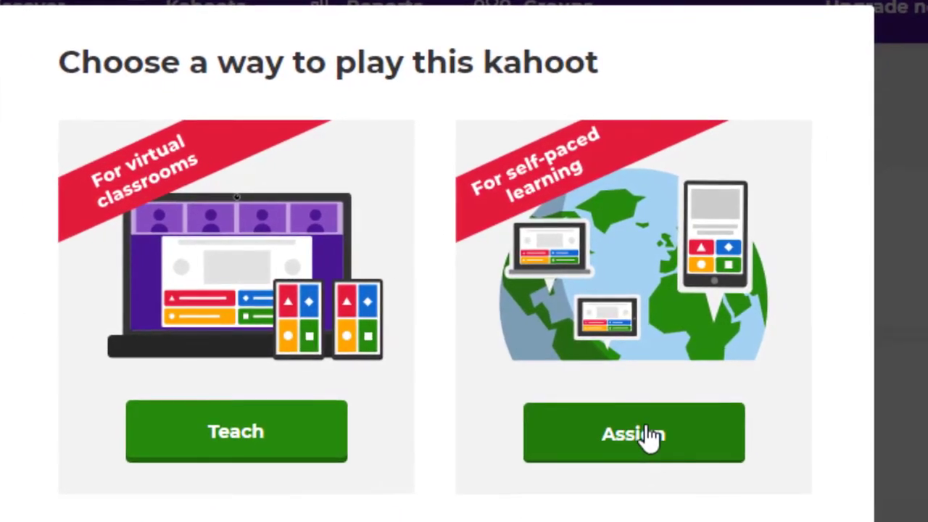
left_click(648, 435)
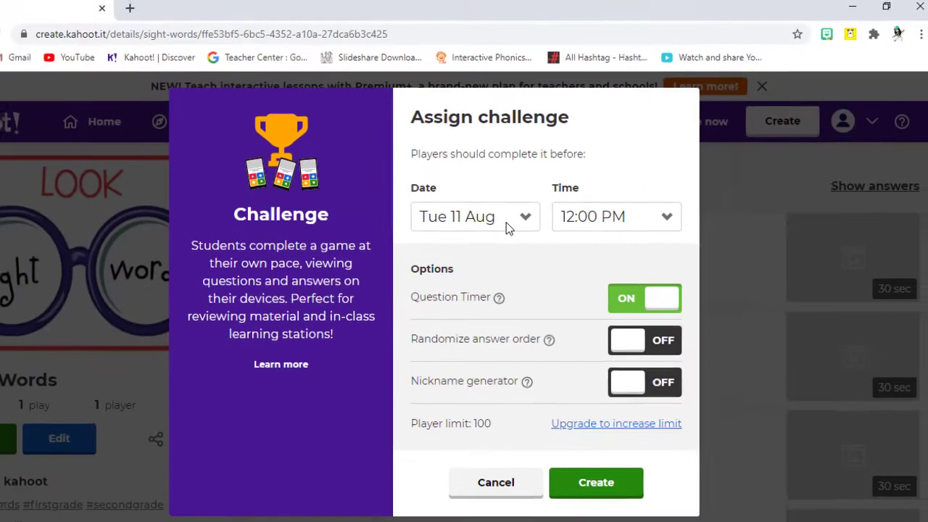
Step: Set the challenge deadline to Tue 11 Aug at 8:00 AM
left_click(509, 228)
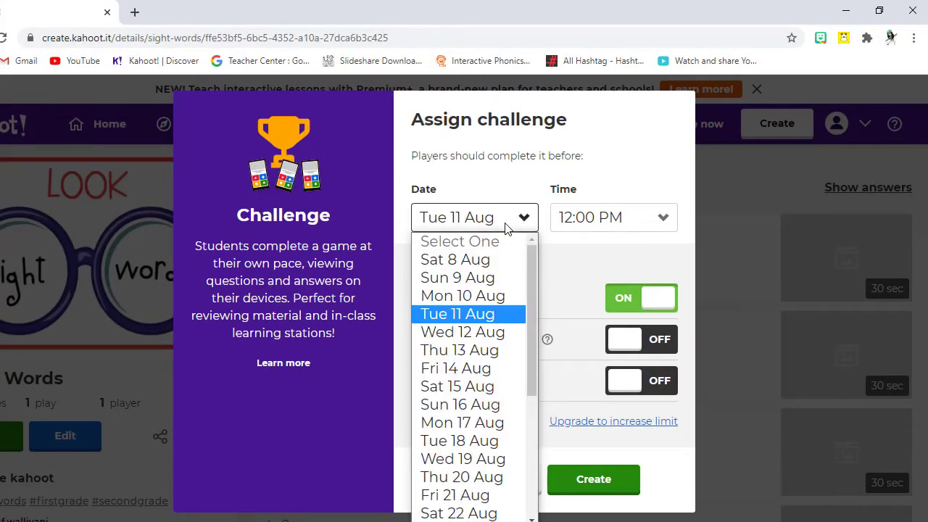
left_click(458, 317)
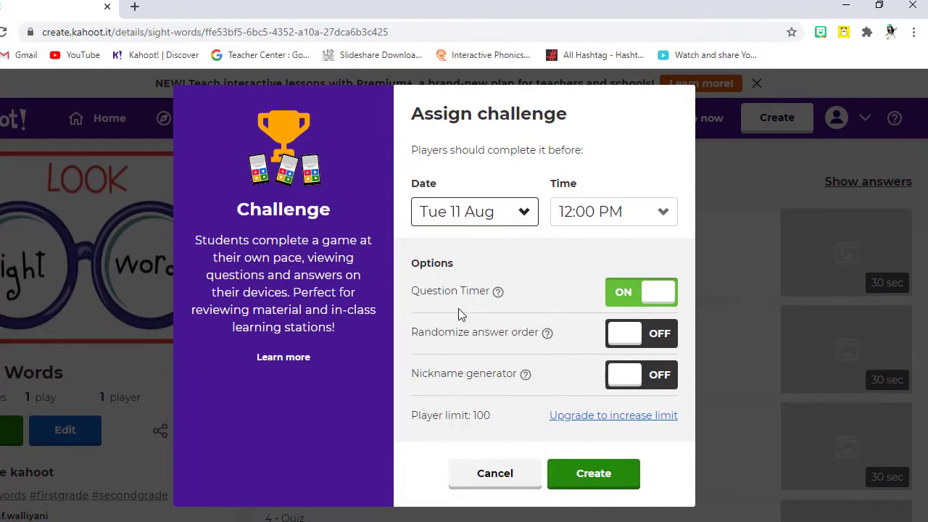
left_click(622, 221)
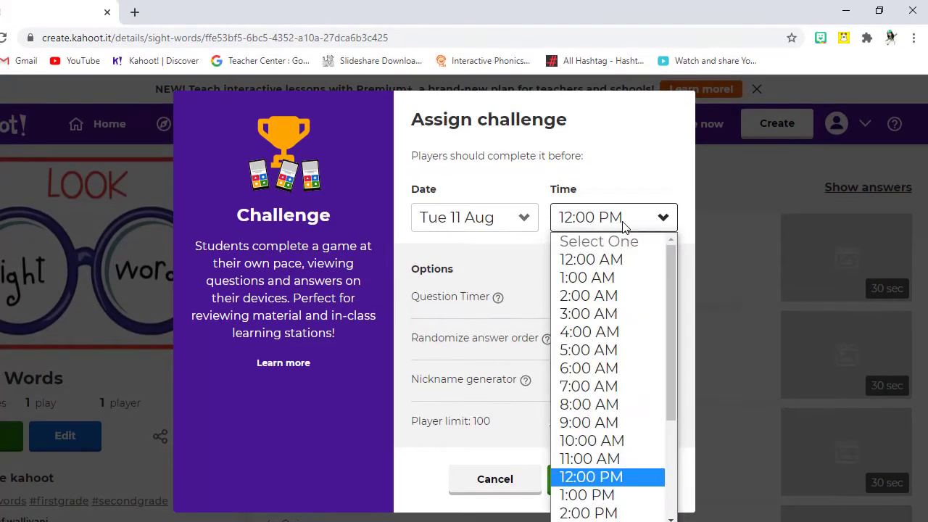
left_click(606, 404)
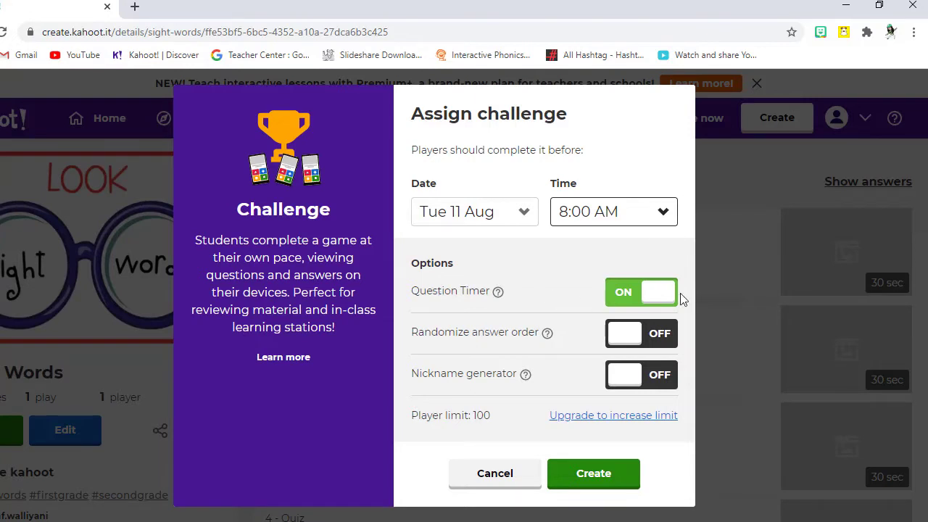
Step: Keep the question timer on, enable randomized answer order, and create the challenge
left_click(642, 301)
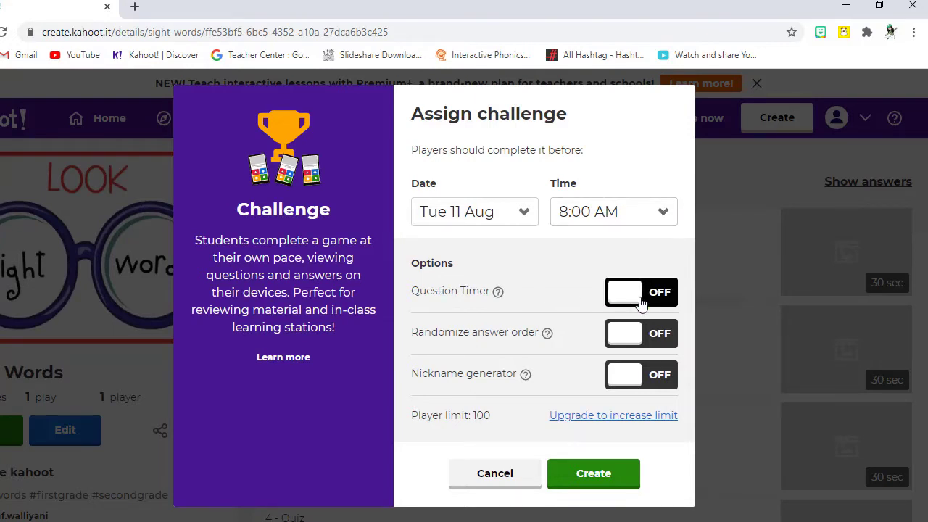
left_click(642, 302)
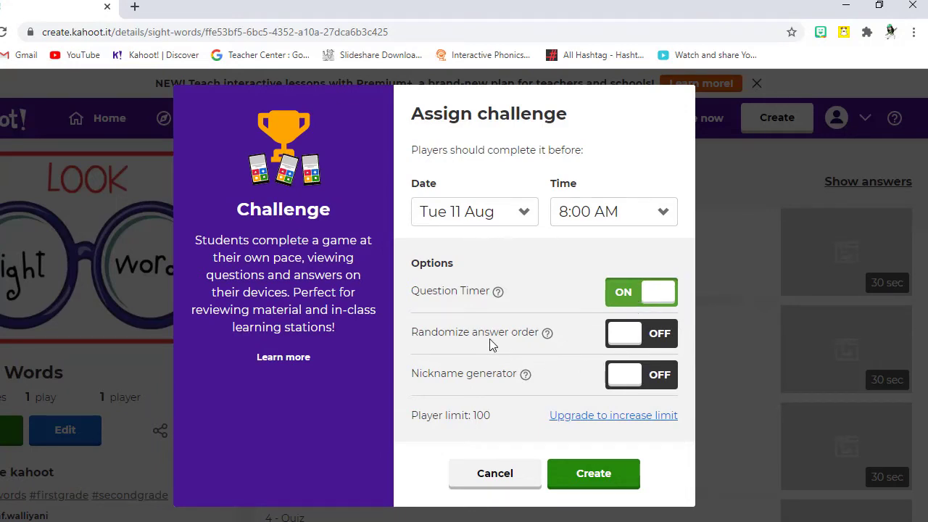
left_click(646, 339)
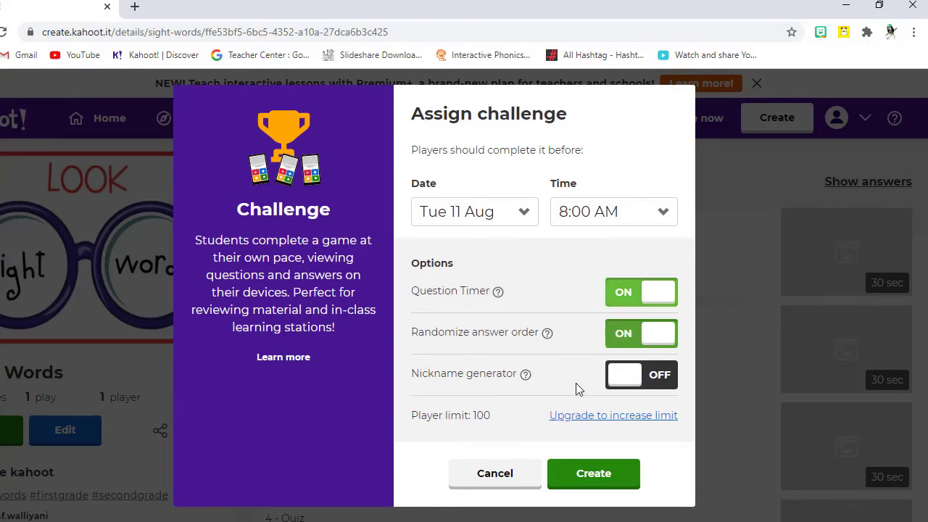
left_click(584, 476)
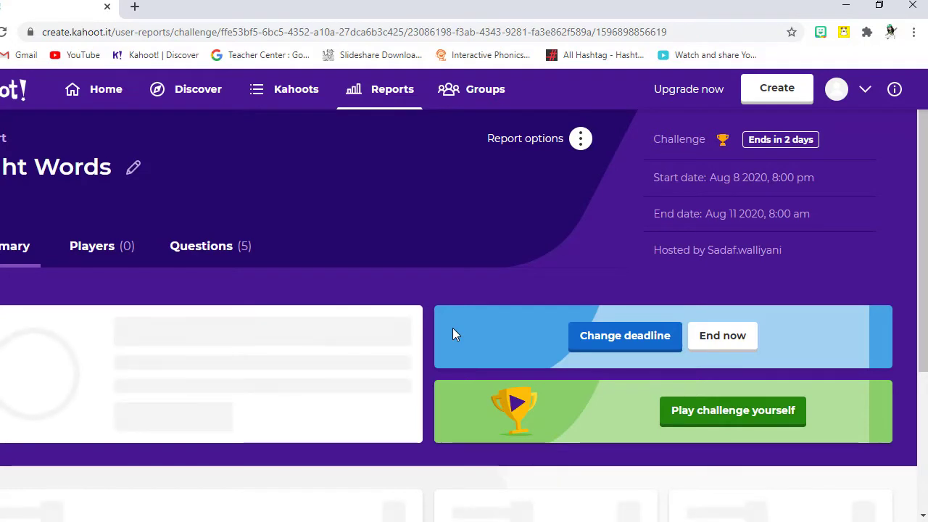
Step: Open the deadline settings of the Sight Words challenge and save them with Tue 11 Aug, 8:00 AM
left_click(642, 349)
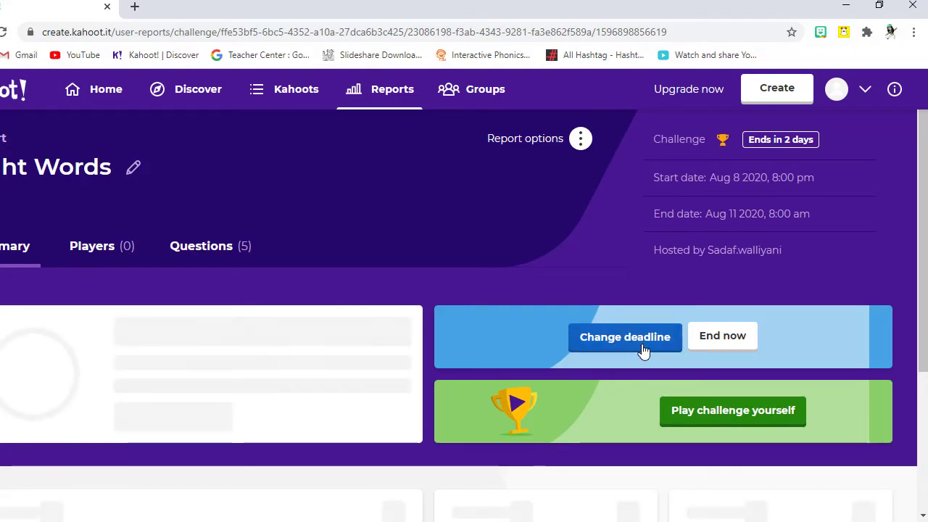
left_click(642, 349)
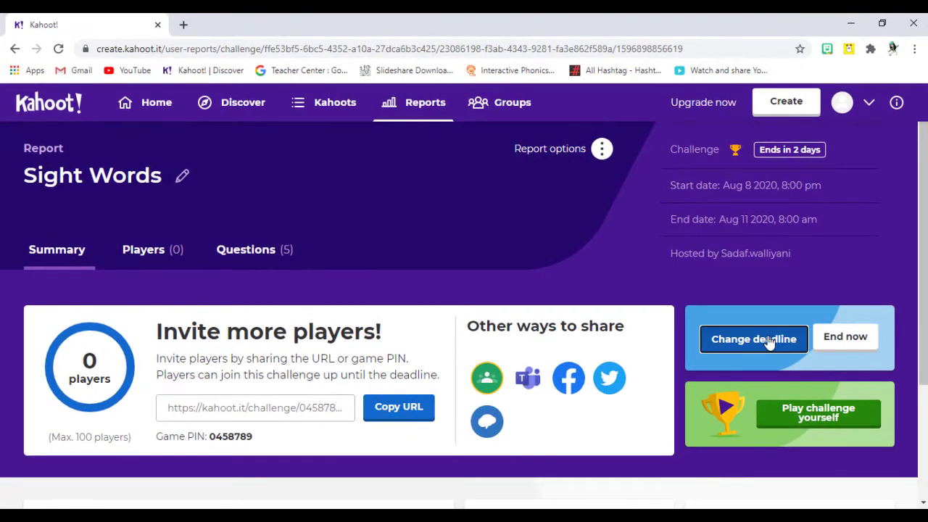
left_click(770, 343)
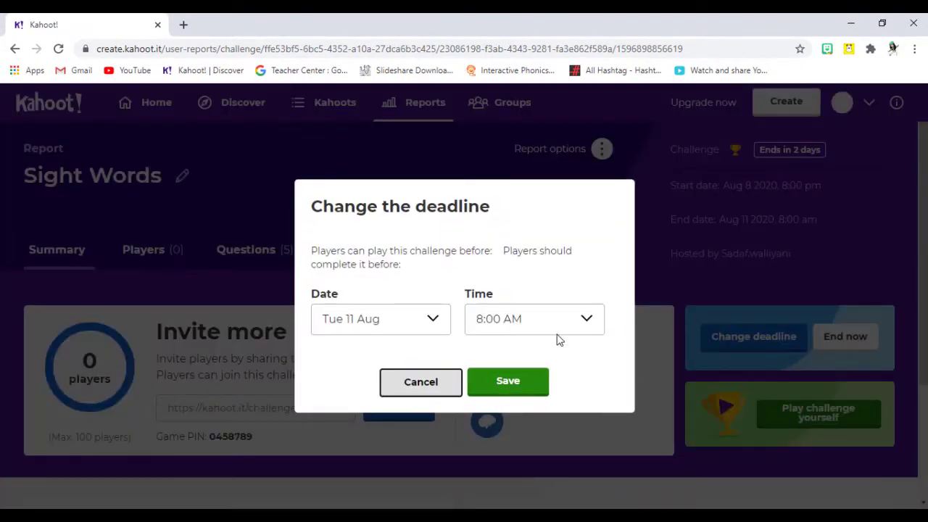
left_click(522, 382)
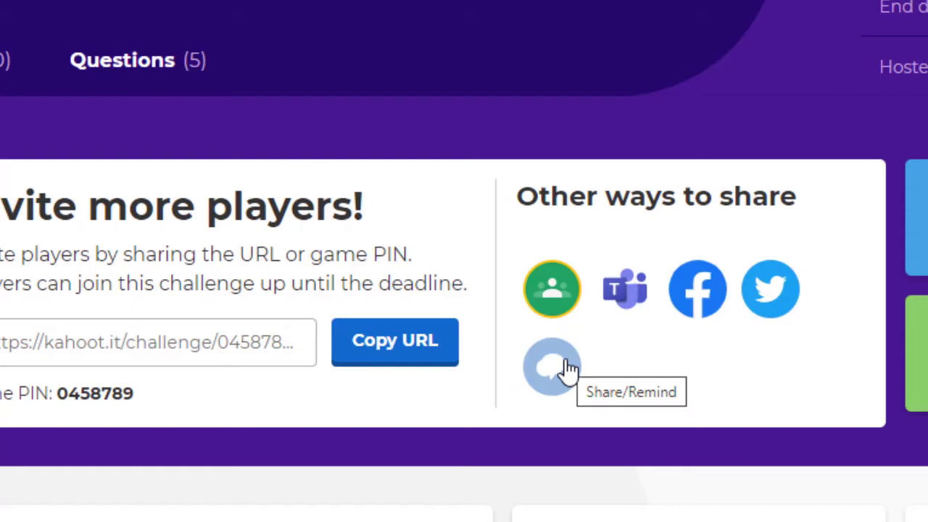
Step: Copy the challenge URL, load it in a new browser tab, and close the older Kahoot play tab
left_click(387, 355)
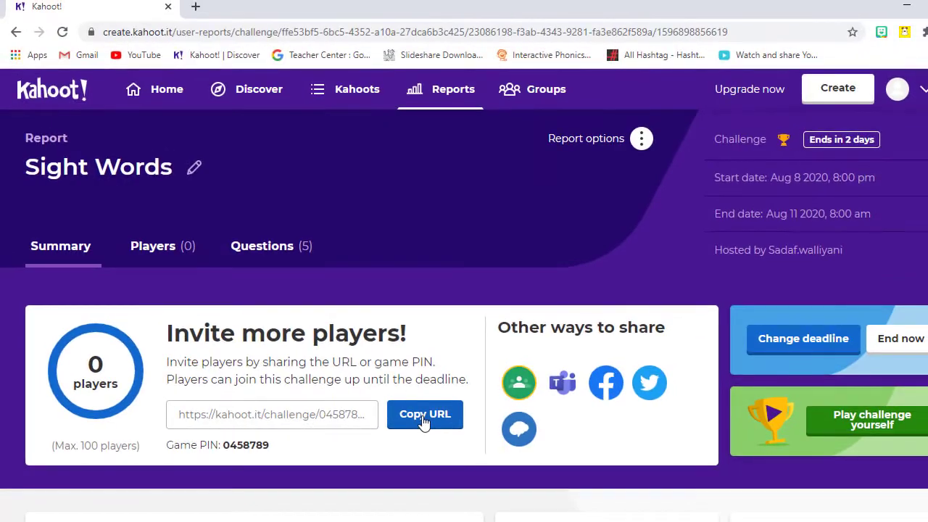
left_click(404, 376)
scroll(603, 382, "down", 2)
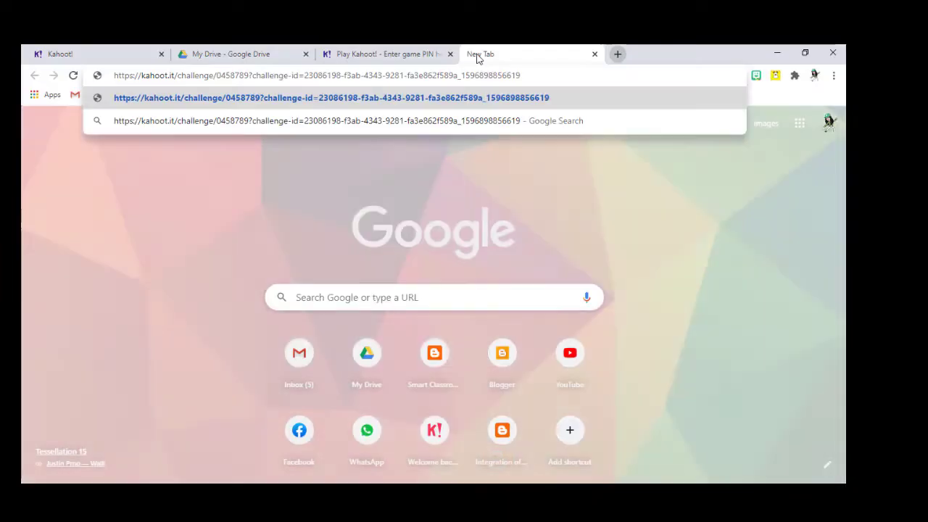
key("Return")
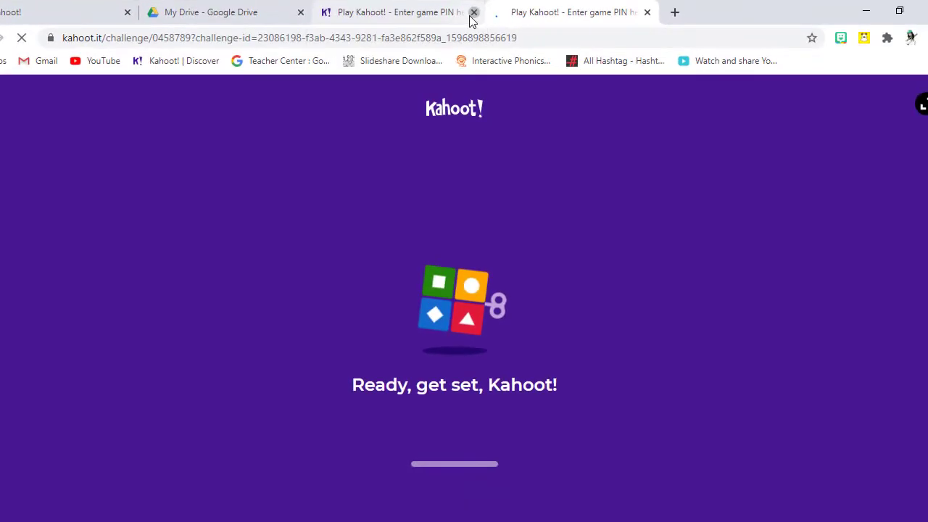
left_click(738, 56)
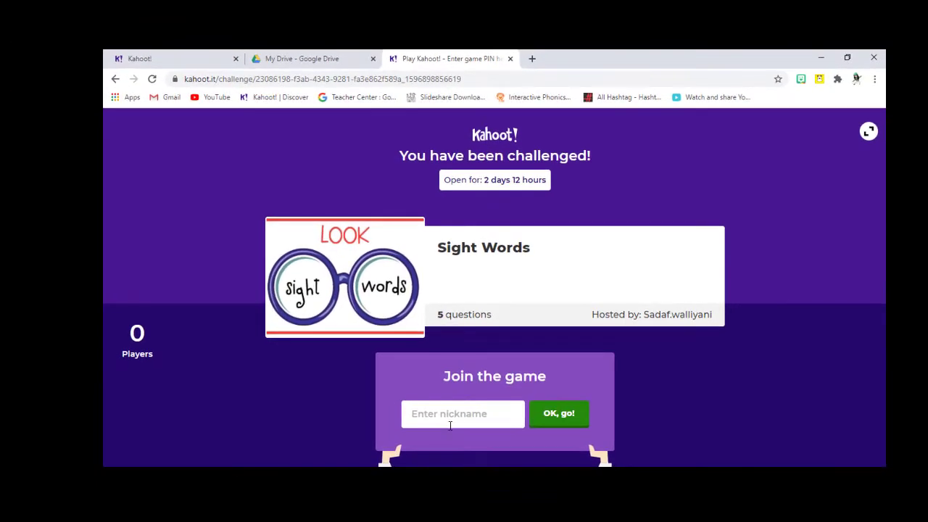
Step: Join the challenge with the player's first name as nickname, answer "like" to the first question, and continue to the scoreboard
left_click(455, 420)
type("sadaf")
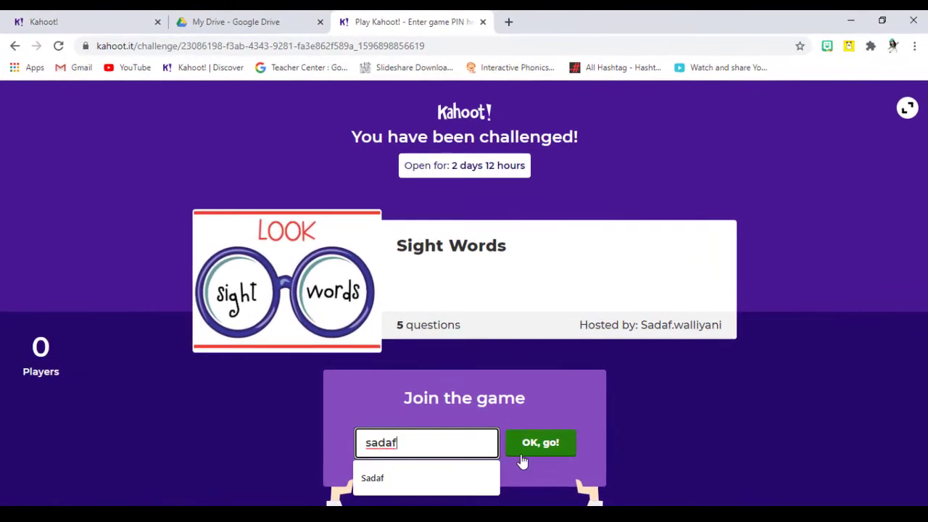
left_click(525, 455)
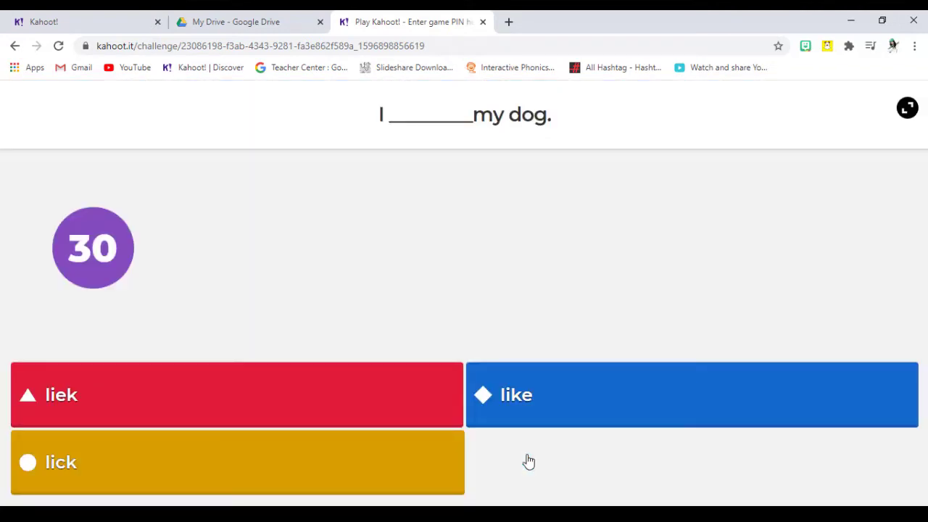
left_click(537, 399)
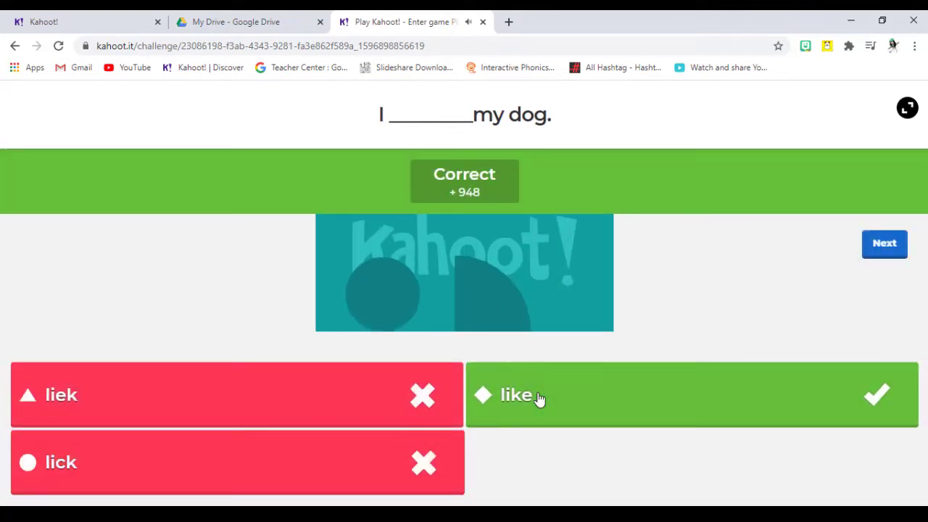
left_click(890, 253)
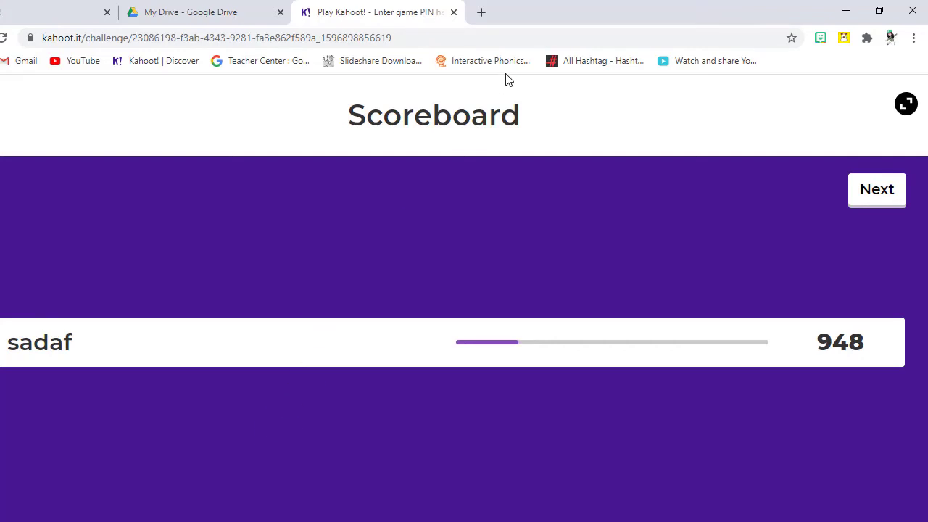
Step: Return to the Sight Words report and review the invitation and results sections of its summary
left_click(105, 7)
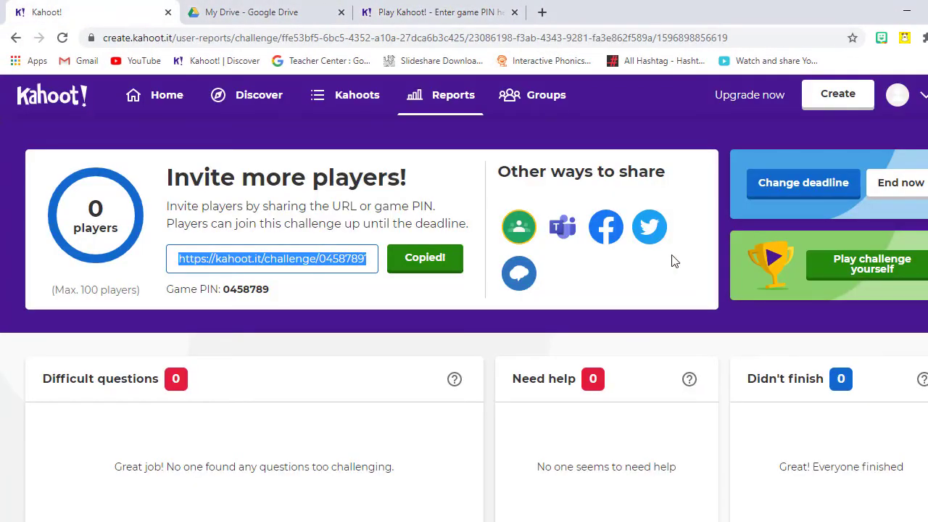
scroll(548, 381, "down", 1)
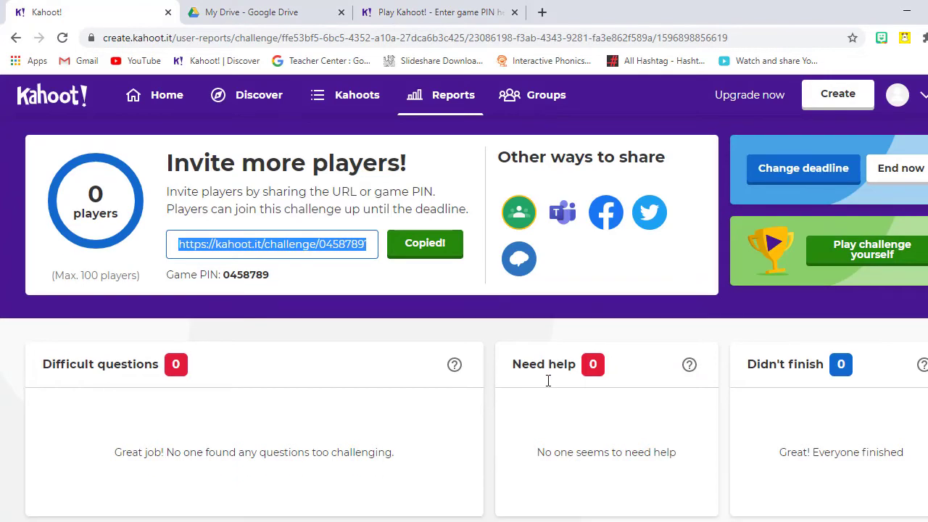
scroll(548, 381, "up", 2)
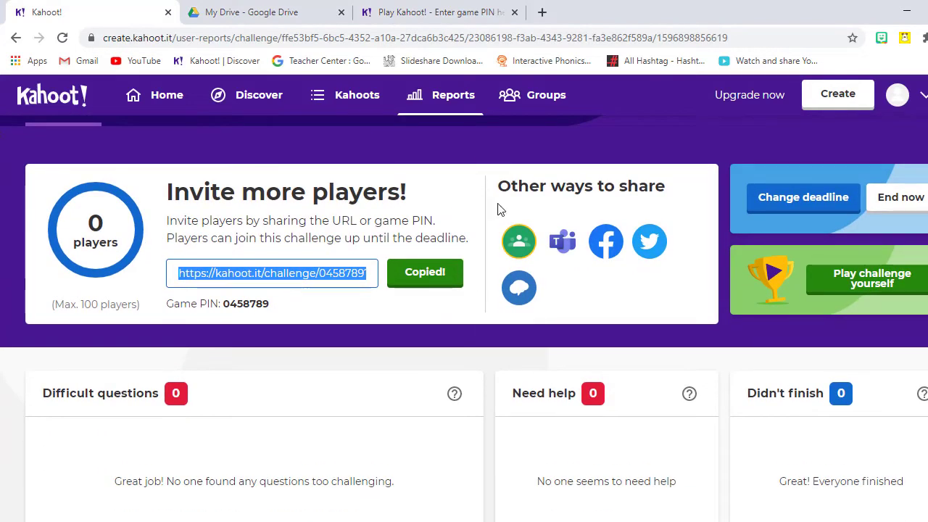
Step: View the full My Kahoots list from the home page and go back to the home page
left_click(153, 98)
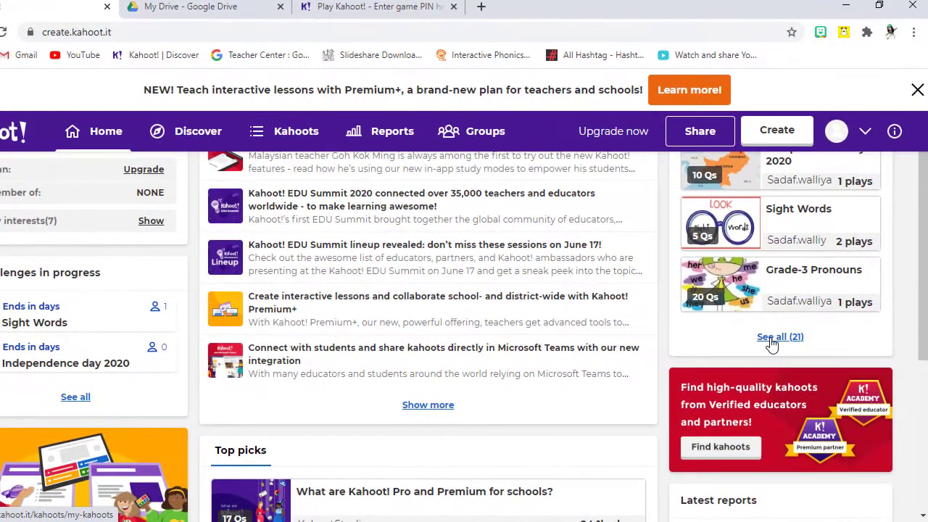
left_click(772, 339)
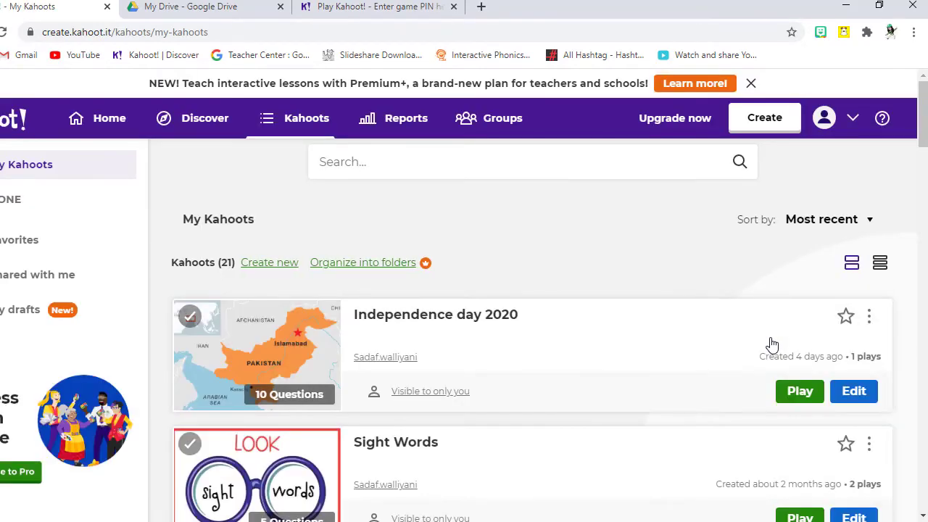
left_click(17, 40)
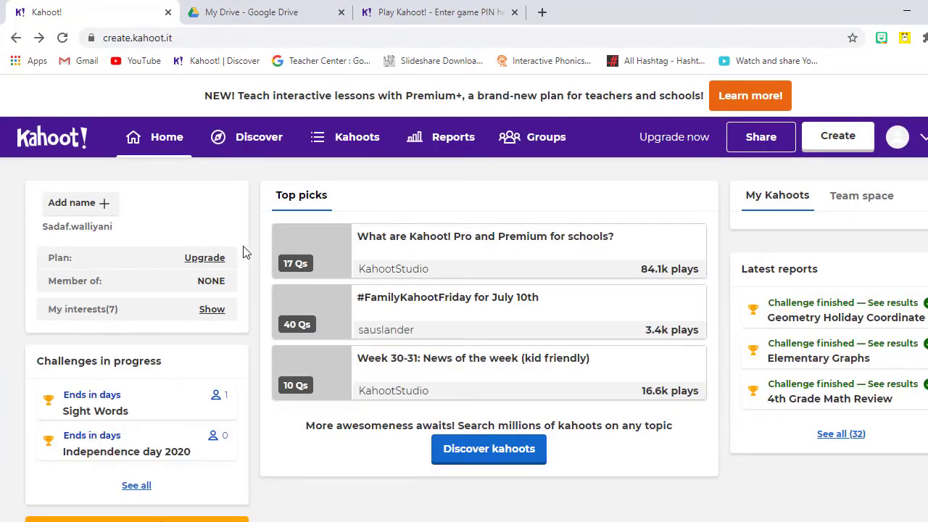
Step: Open the complete list from Challenges in progress and look through the reports of earlier challenges and live games
scroll(109, 449, "down", 2)
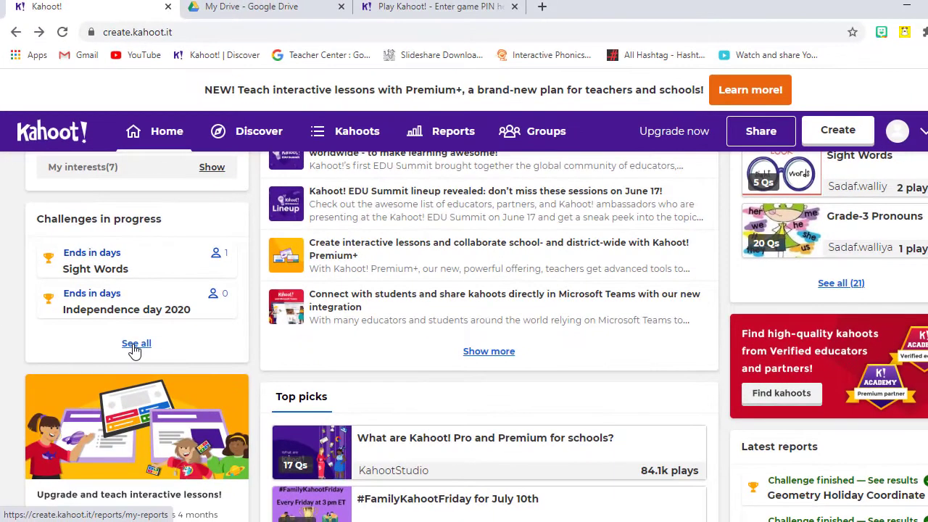
left_click(135, 344)
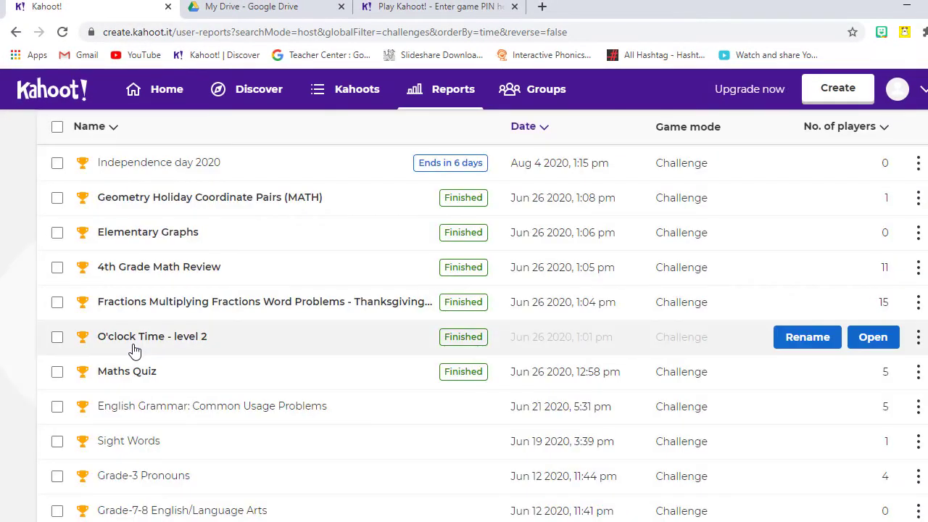
scroll(274, 453, "down", 3)
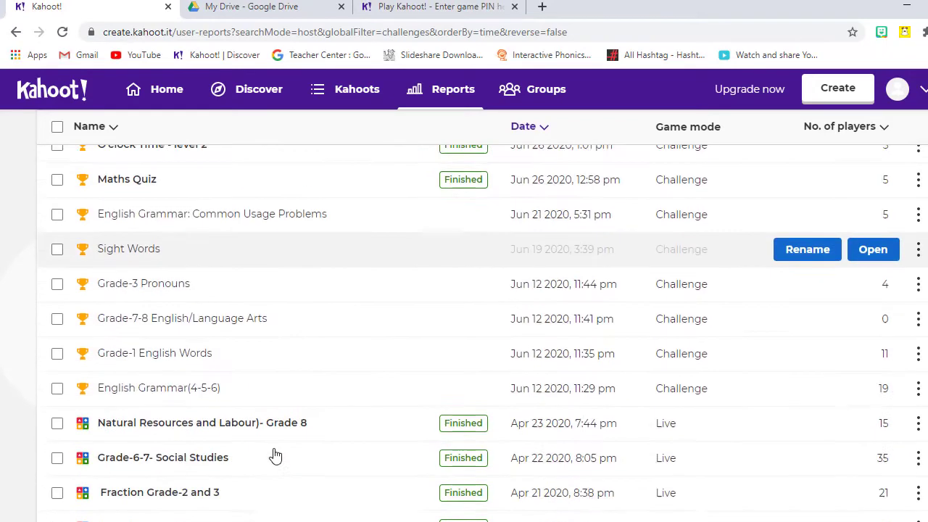
scroll(274, 455, "down", 8)
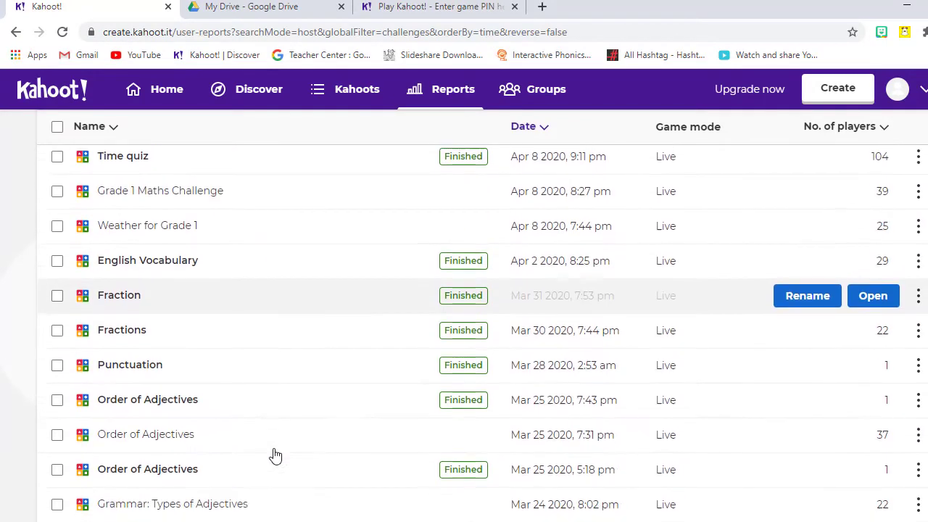
Step: Look through the reports list and open the finished live game report "Natural Resources and Labour)- Grade 8"
scroll(274, 455, "up", 8)
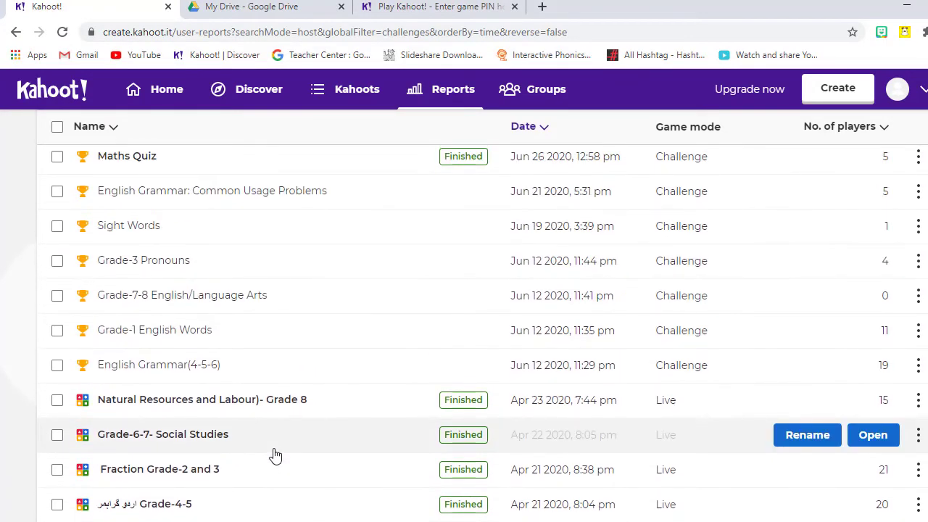
scroll(712, 383, "up", 2)
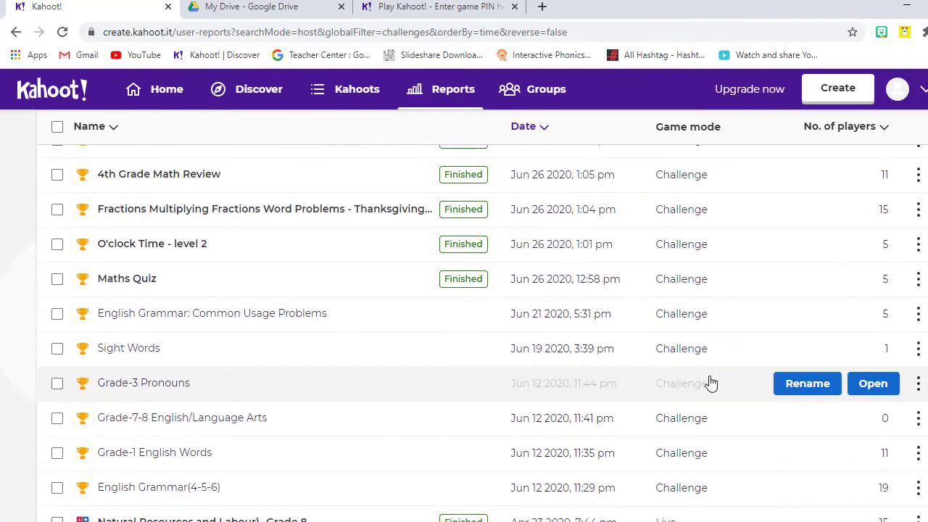
scroll(712, 382, "down", 2)
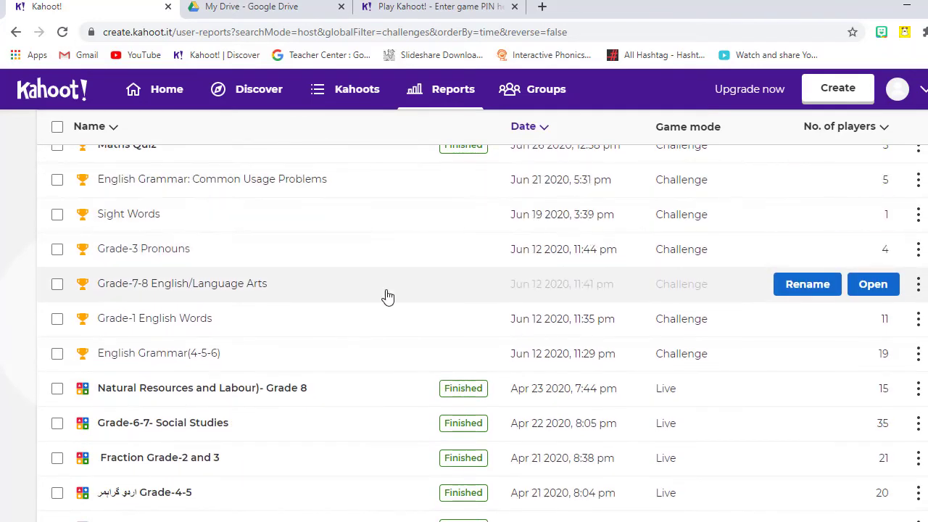
scroll(388, 295, "down", 2)
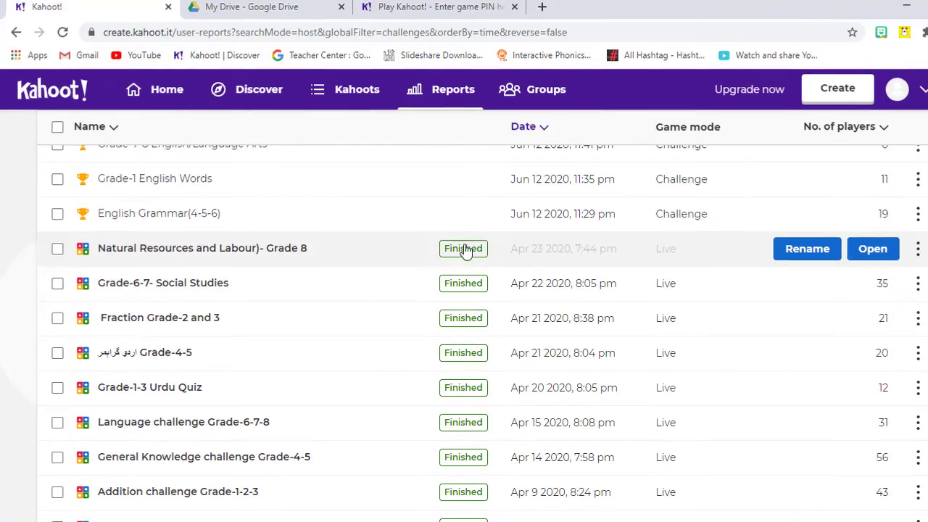
left_click(312, 256)
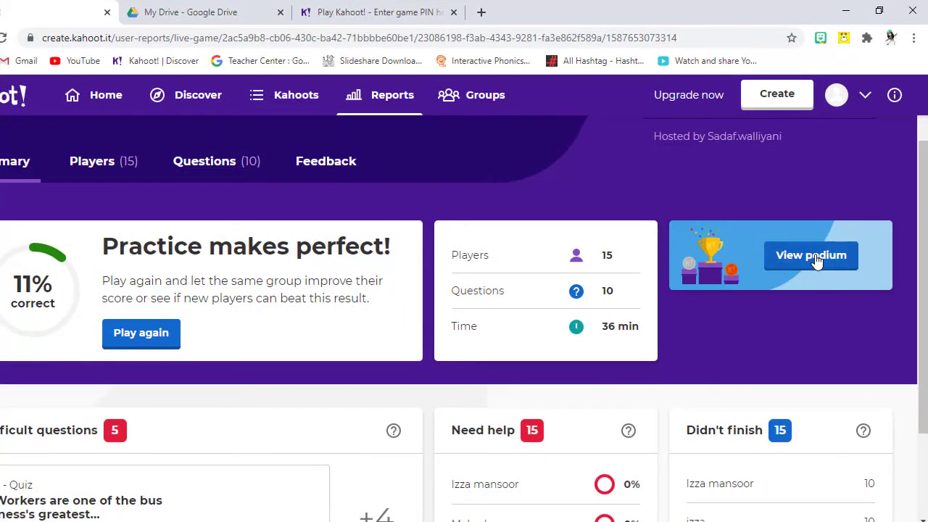
Step: View the game's podium and review the difficult questions, need help and didn't finish sections of the report summary
left_click(811, 255)
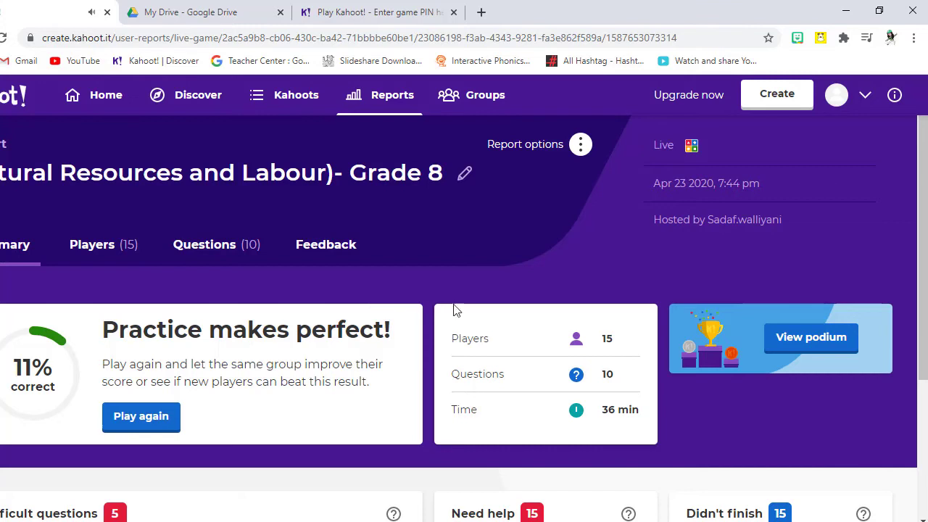
scroll(592, 354, "down", 3)
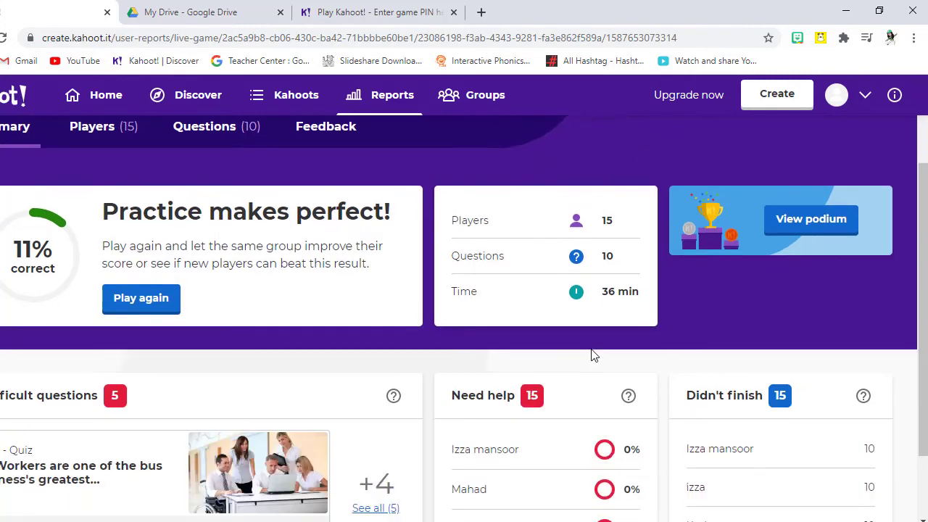
scroll(592, 355, "down", 2)
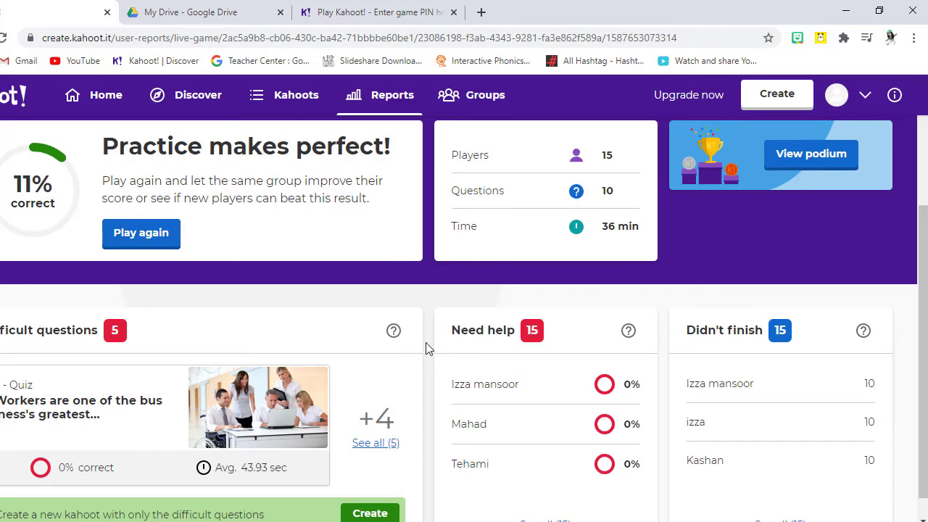
scroll(427, 349, "down", 1)
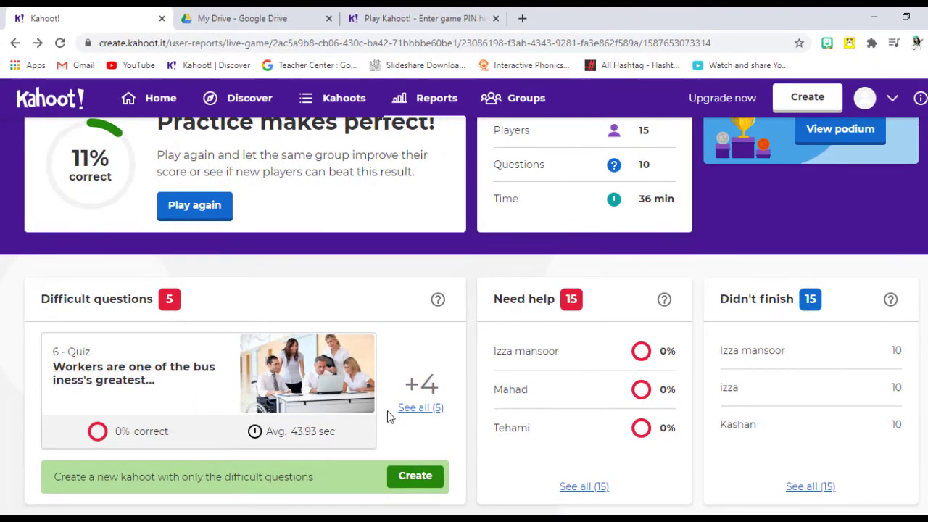
Step: Open the report's list of players and look over their ranking
scroll(463, 470, "up", 2)
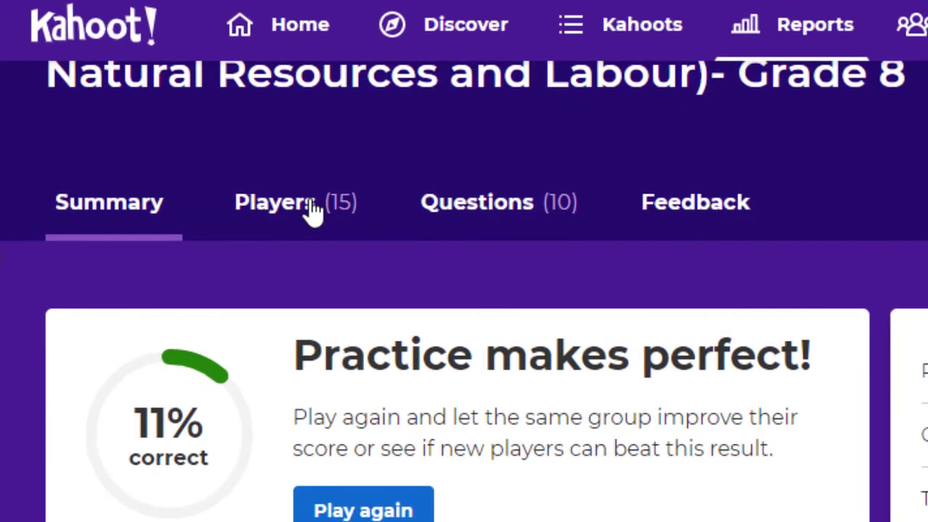
left_click(168, 198)
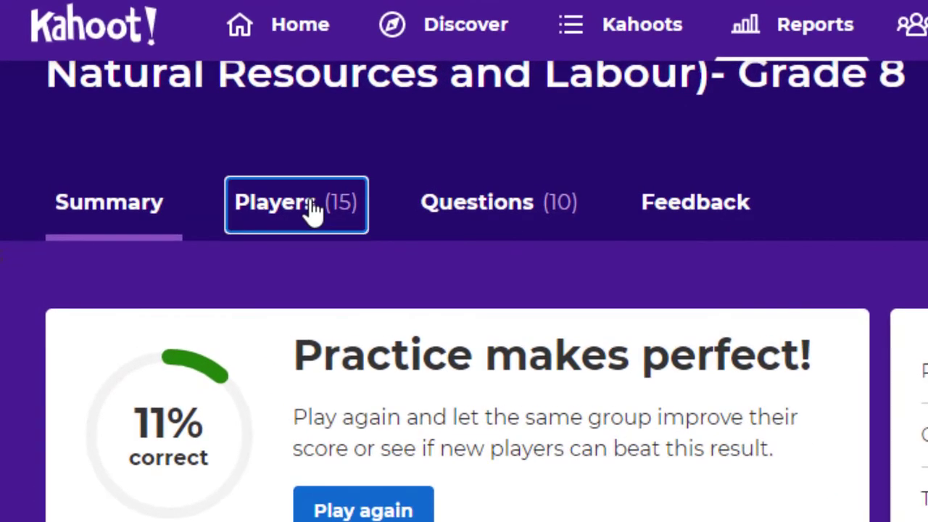
scroll(787, 422, "down", 2)
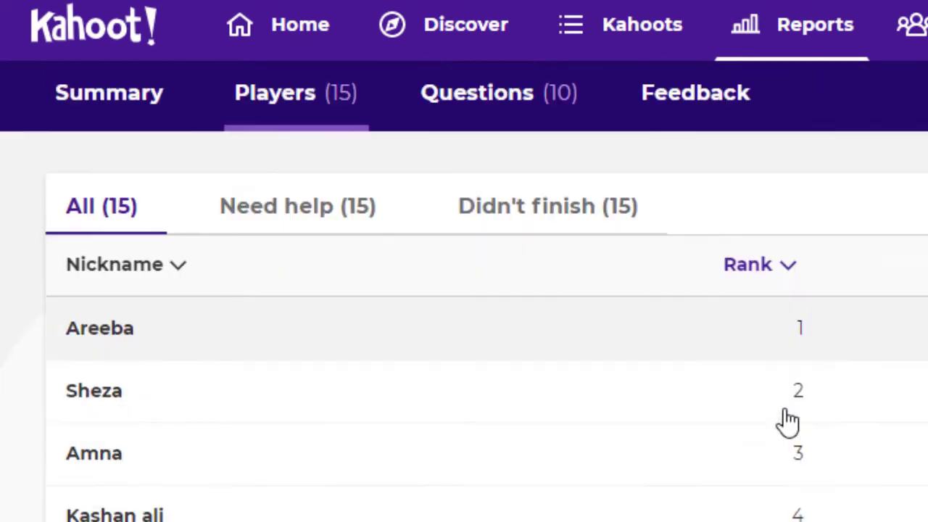
scroll(789, 422, "down", 4)
scroll(789, 422, "up", 7)
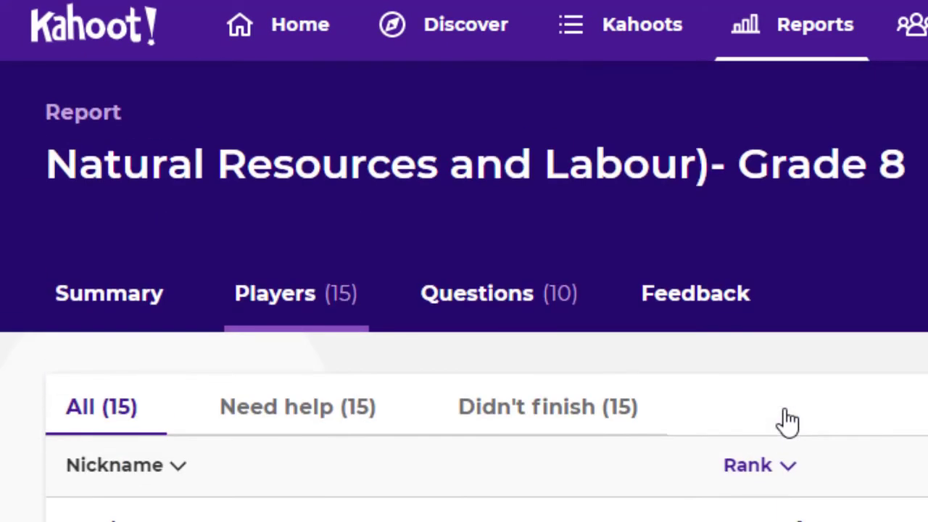
Step: Look through the report's questions and open its feedback page
left_click(459, 297)
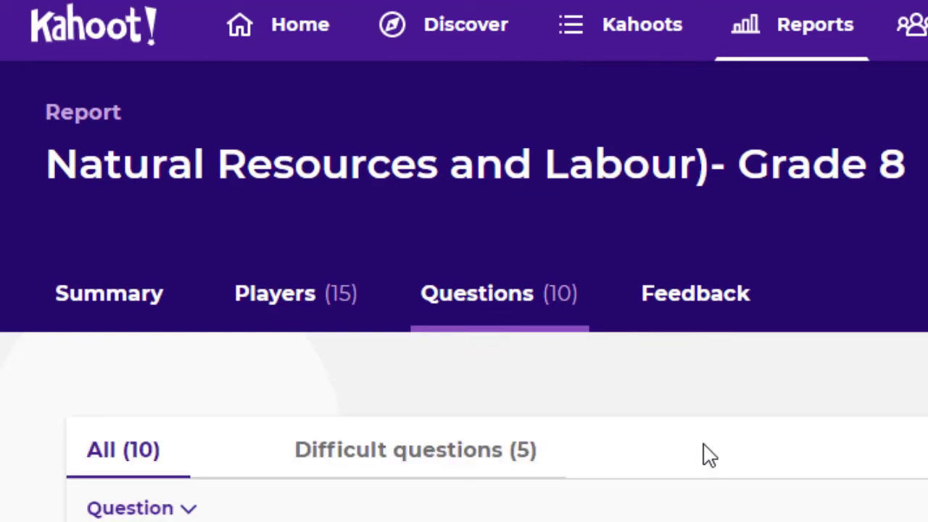
scroll(707, 453, "down", 5)
scroll(705, 452, "up", 6)
left_click(709, 308)
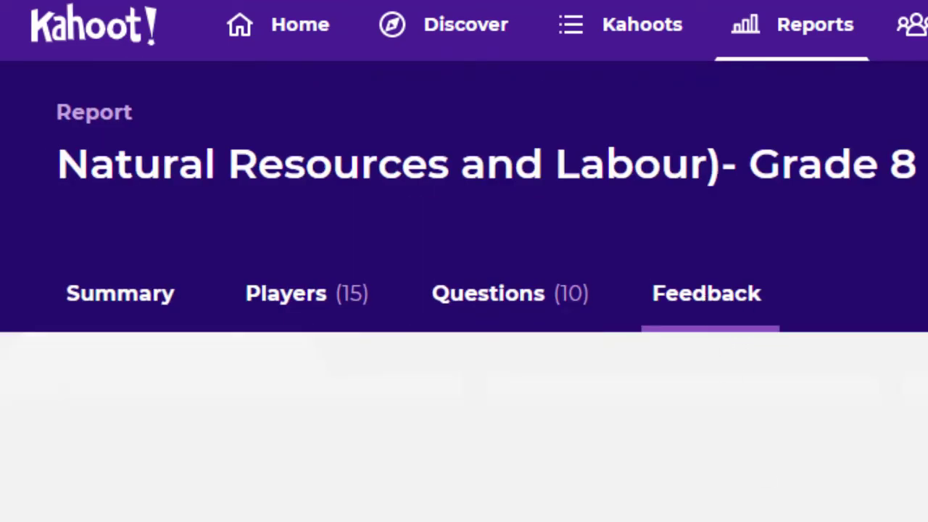
Step: Return to the players' results and examine each player's rank, correct answers, unanswered questions and final score
left_click(304, 314)
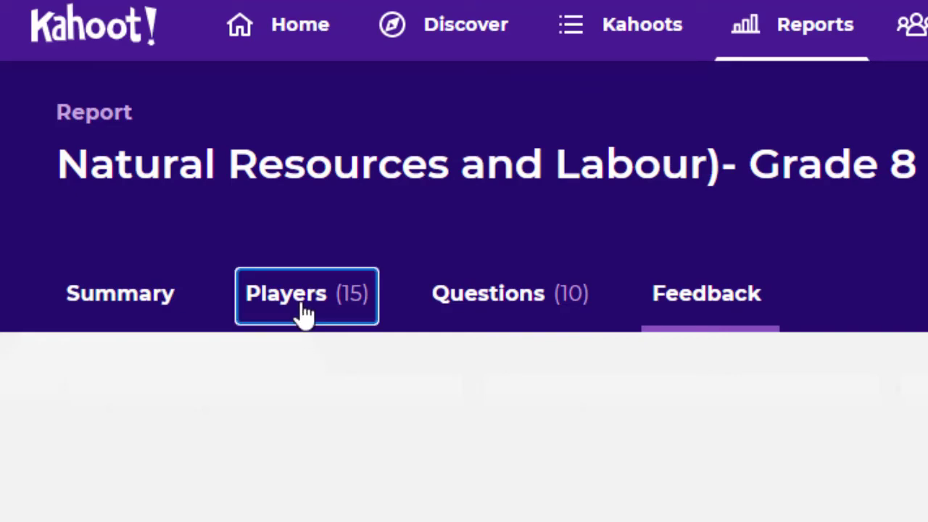
scroll(464, 406, "down", 3)
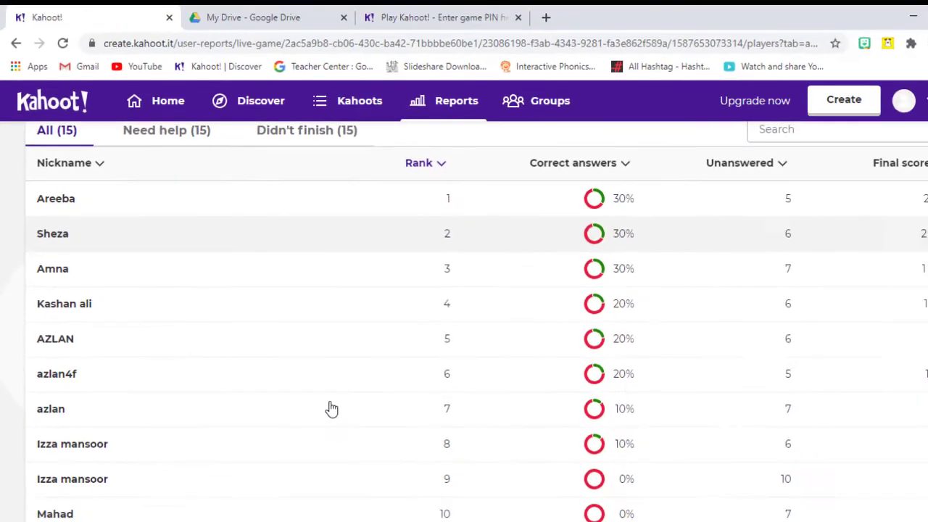
scroll(309, 394, "down", 2)
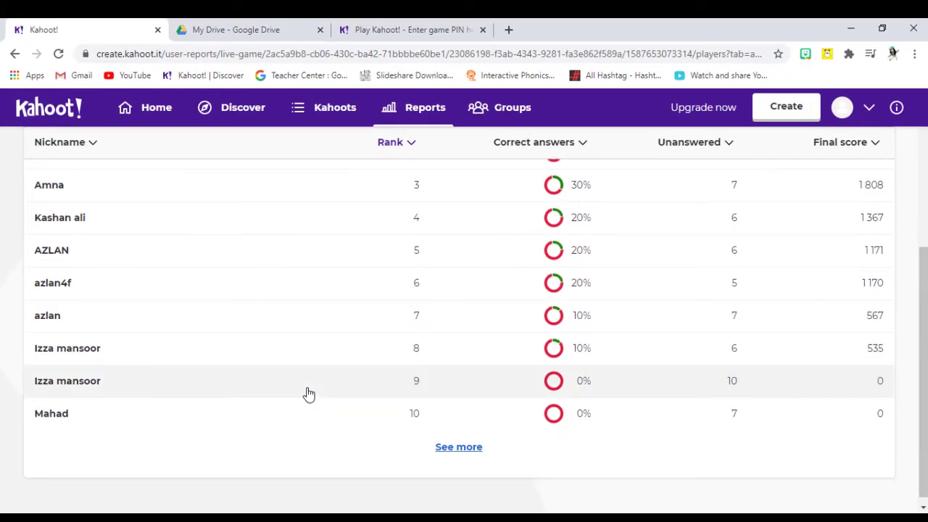
scroll(309, 394, "up", 3)
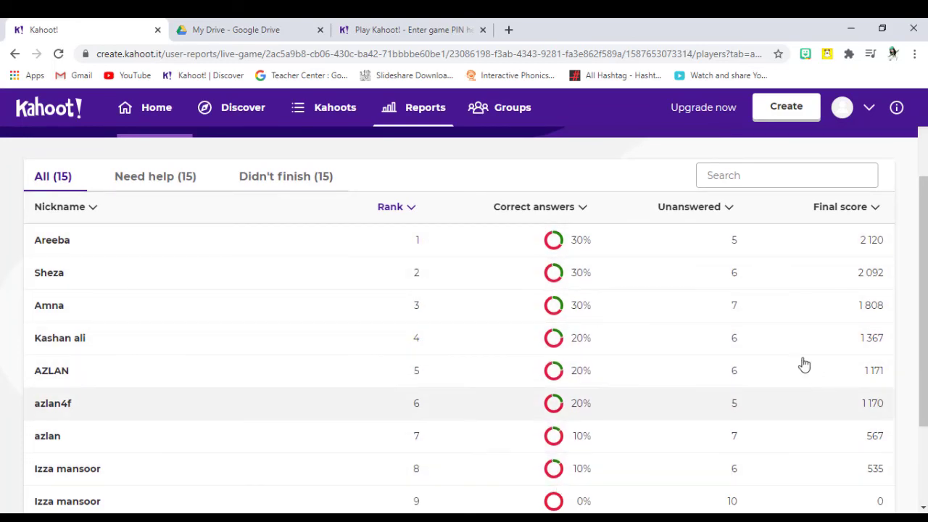
scroll(787, 347, "up", 2)
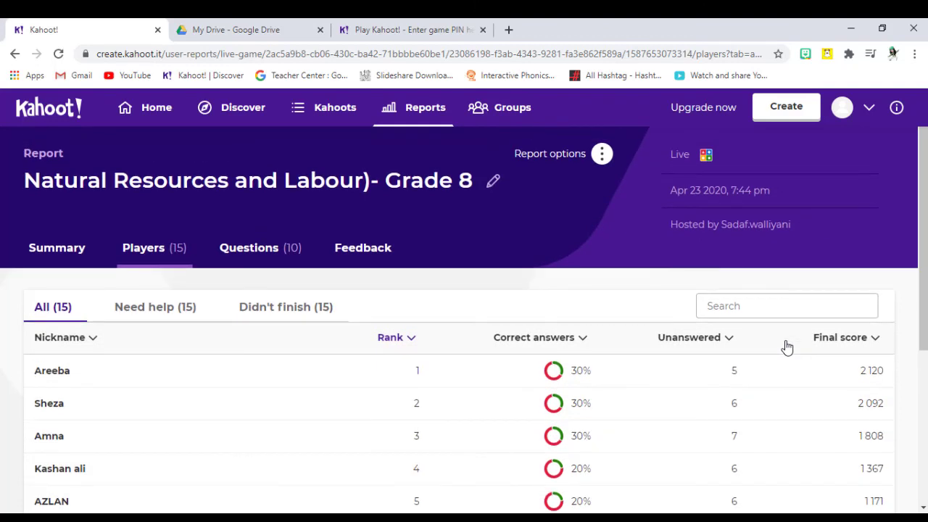